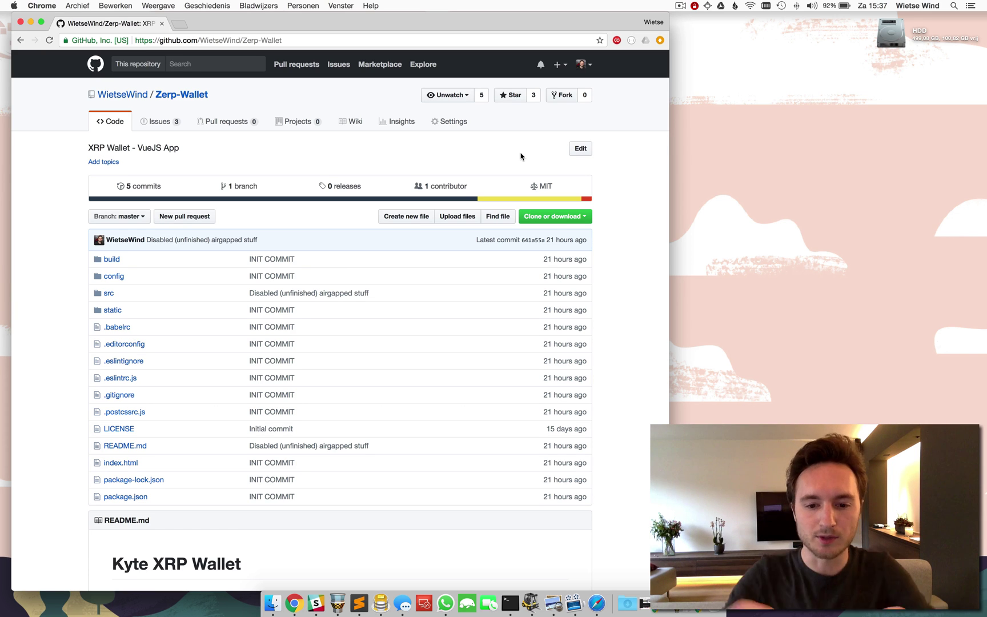
Step: Open a new incognito Chrome window over the Zerp-Wallet GitHub repository page
{"action": "key", "text": "super+shift+n"}
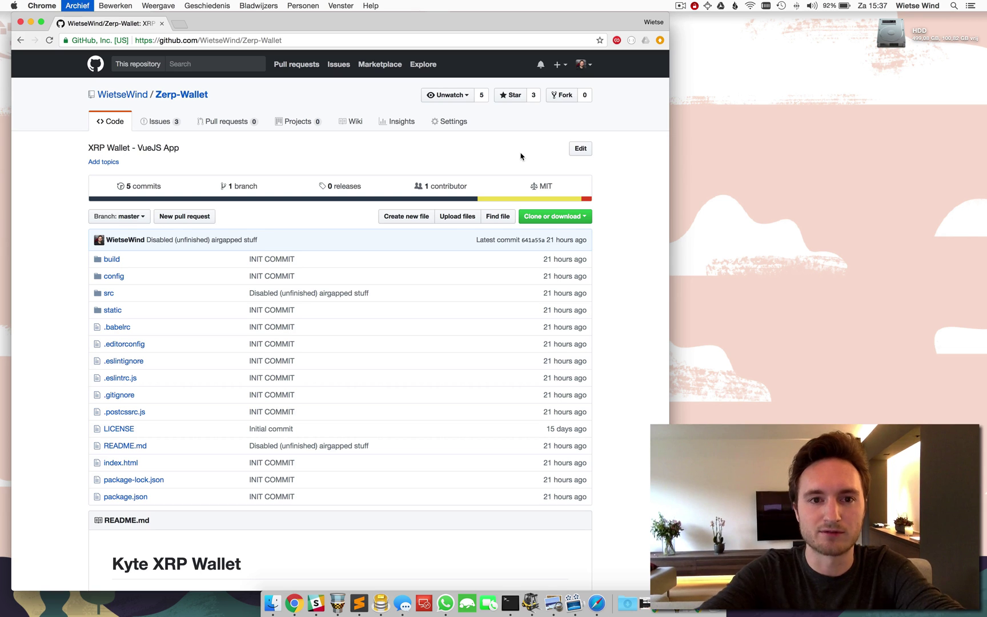
Step: Load kyteapp.co and add a read-only wallet by pasting its public address
{"action": "type", "text": "kyteapp.co"}
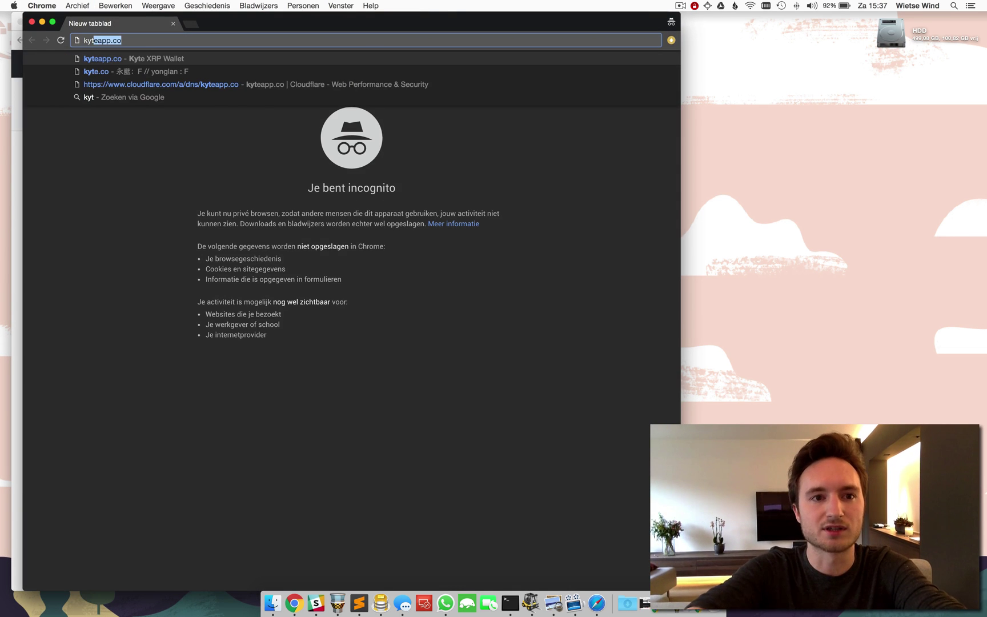
{"action": "key", "text": "Return"}
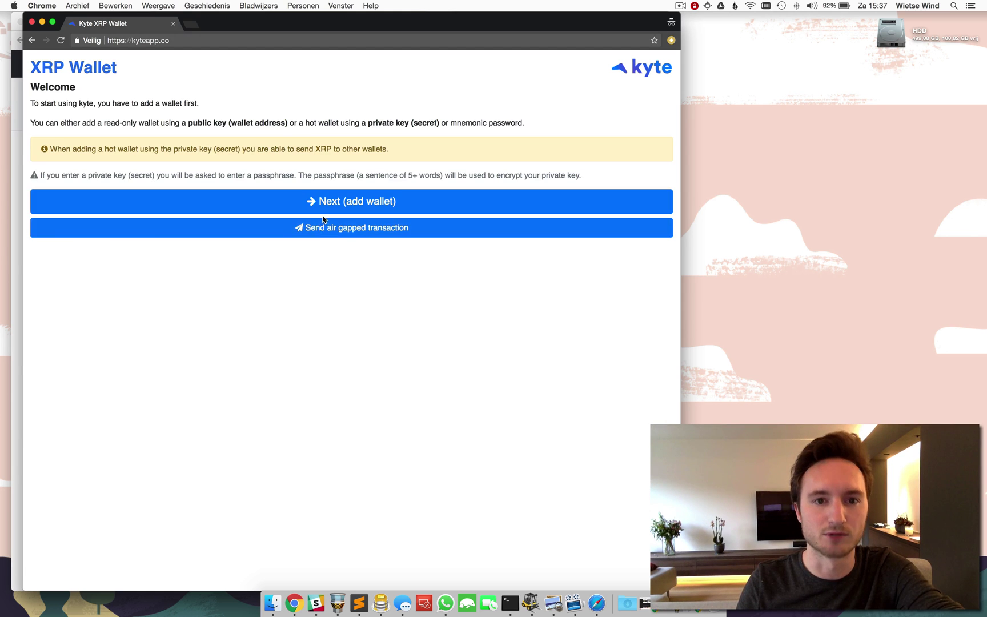
{"action": "left_click", "coordinate": [322, 200]}
{"action": "type", "text": "rQHYSEyxX3GKK3F6sXRvdd2NHhUqaxtC6F"}
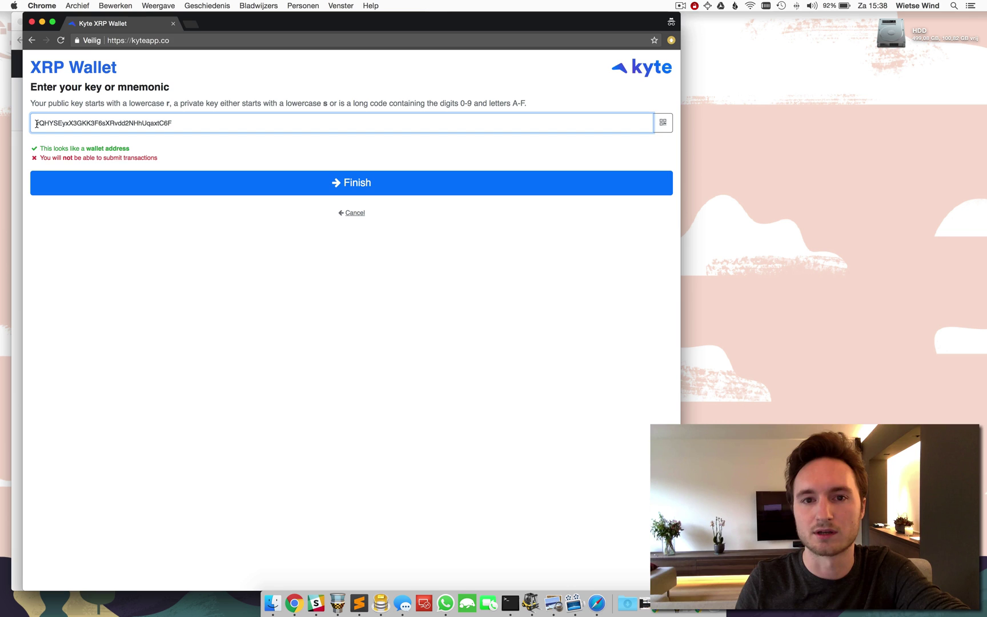
{"action": "left_click", "coordinate": [312, 181]}
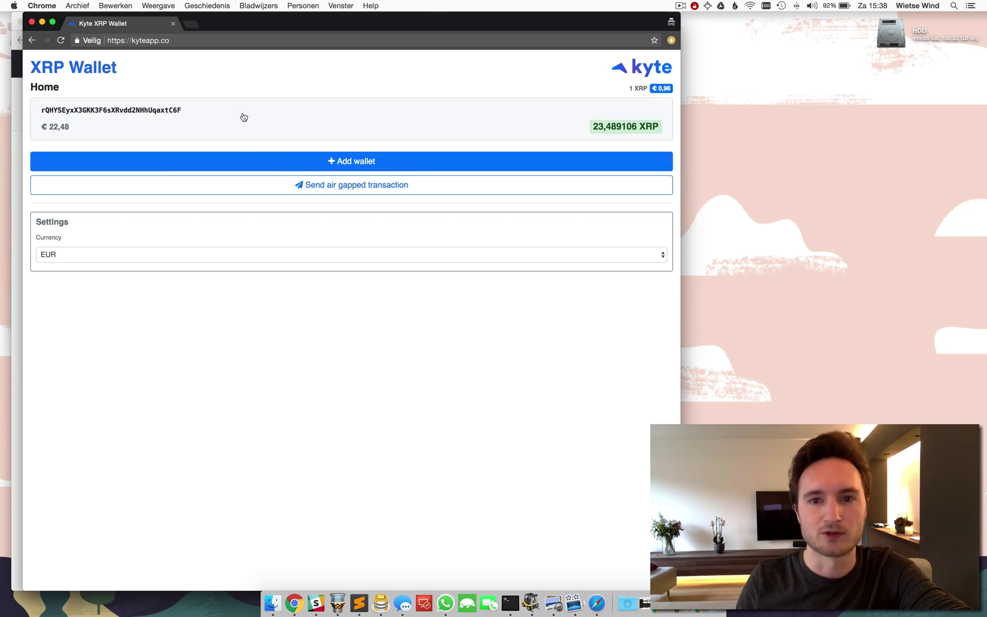
Step: From the wallet's history, compose a new payment to the latest 2,5 XRP payment's recipient
{"action": "left_click", "coordinate": [327, 129]}
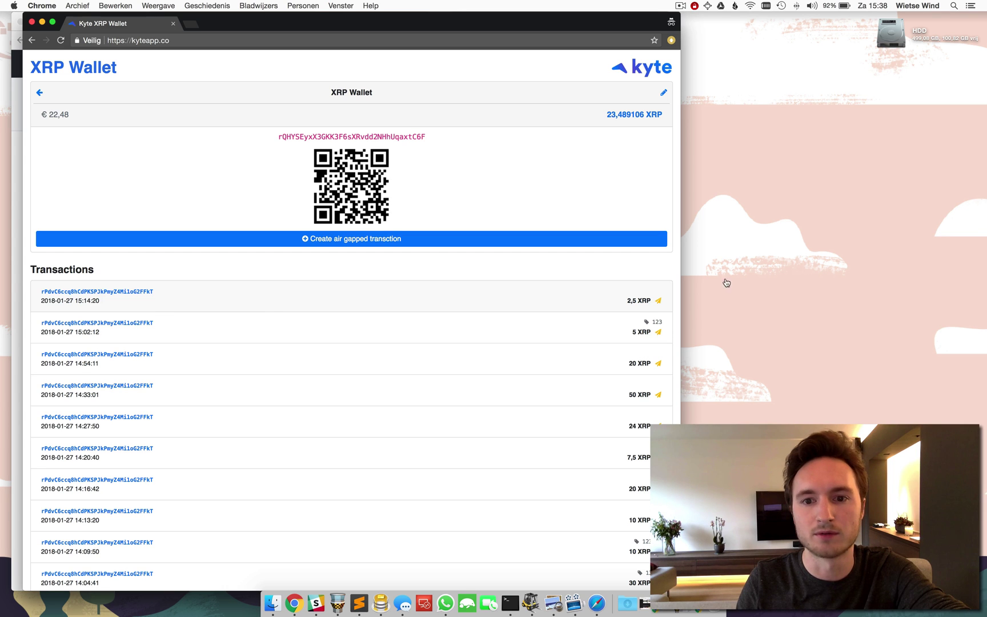
{"action": "left_click", "coordinate": [646, 306]}
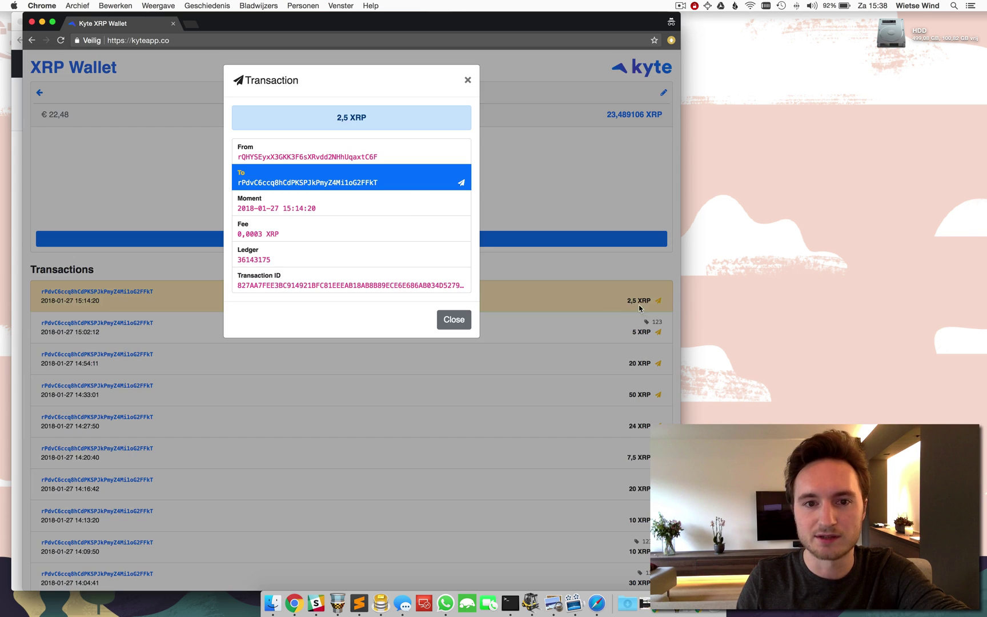
{"action": "left_click", "coordinate": [463, 185]}
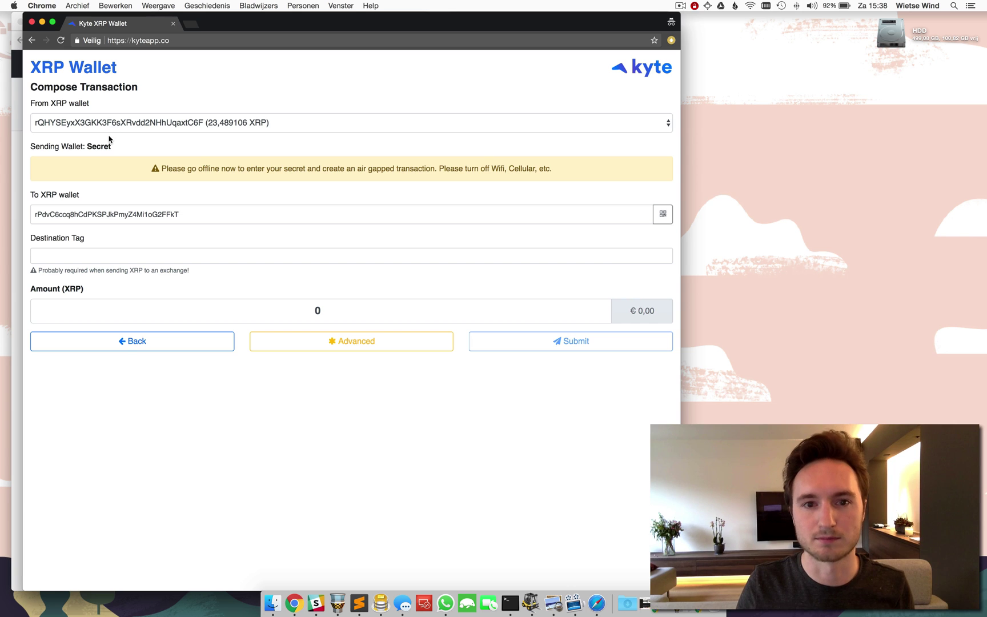
Step: Turn off Wi-Fi and scan the sending wallet's secret by QR code, allowing camera access
{"action": "left_click", "coordinate": [751, 7]}
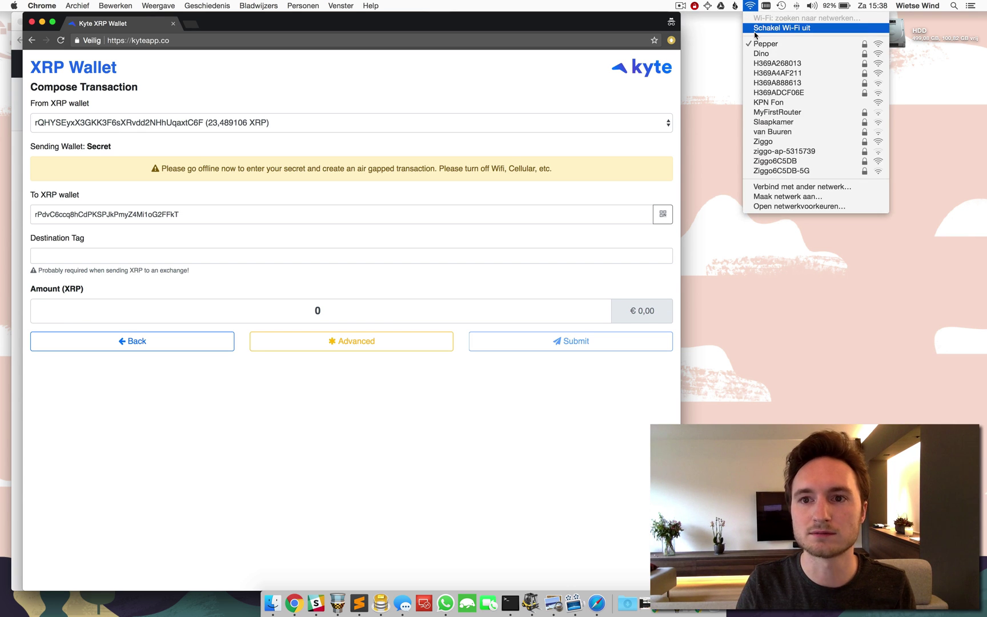
{"action": "left_click", "coordinate": [754, 34]}
{"action": "left_click", "coordinate": [349, 193]}
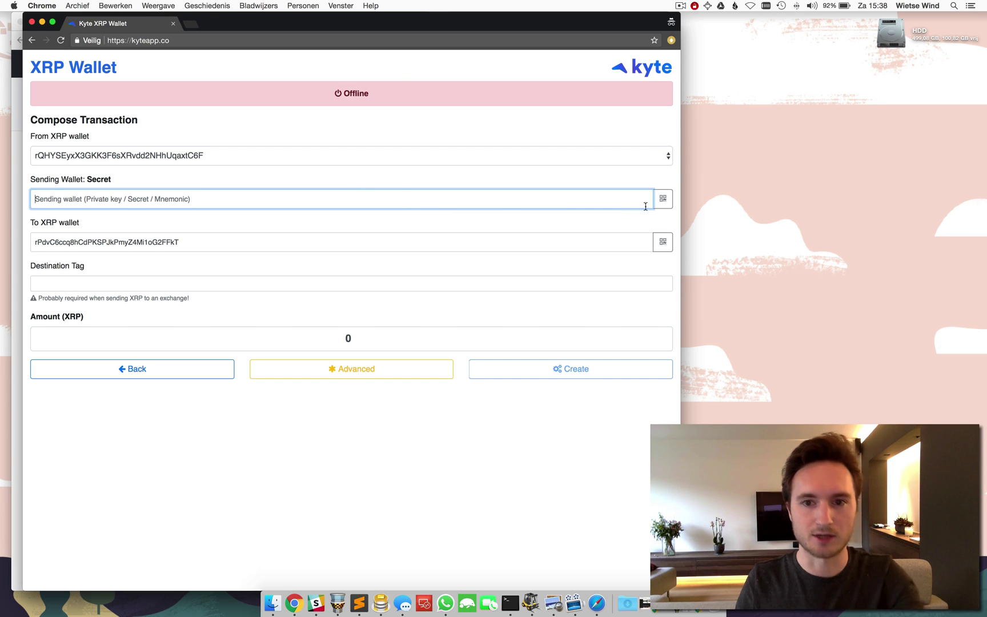
{"action": "left_click", "coordinate": [663, 199]}
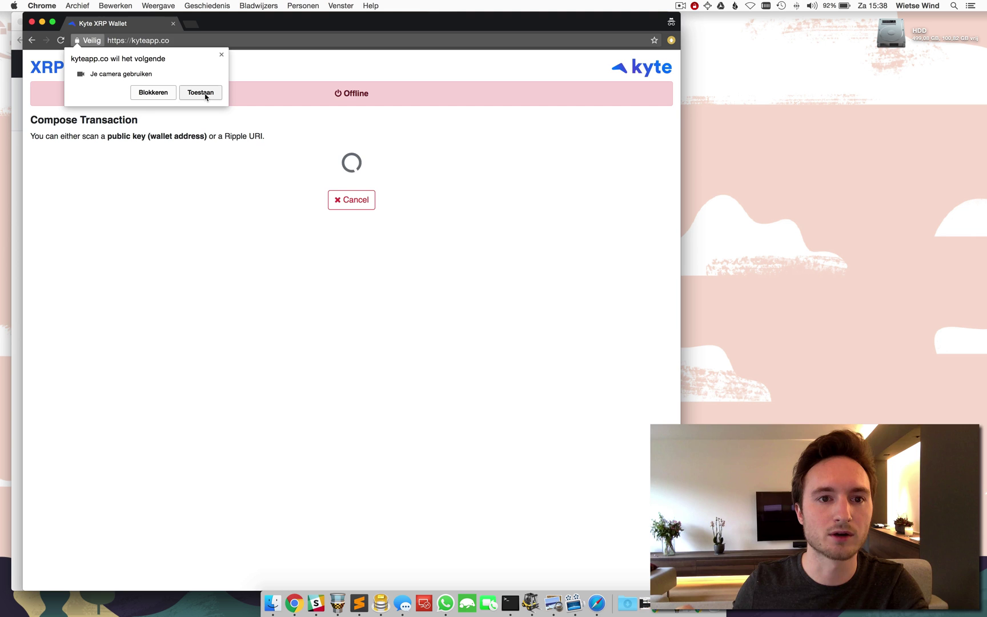
{"action": "left_click", "coordinate": [205, 97]}
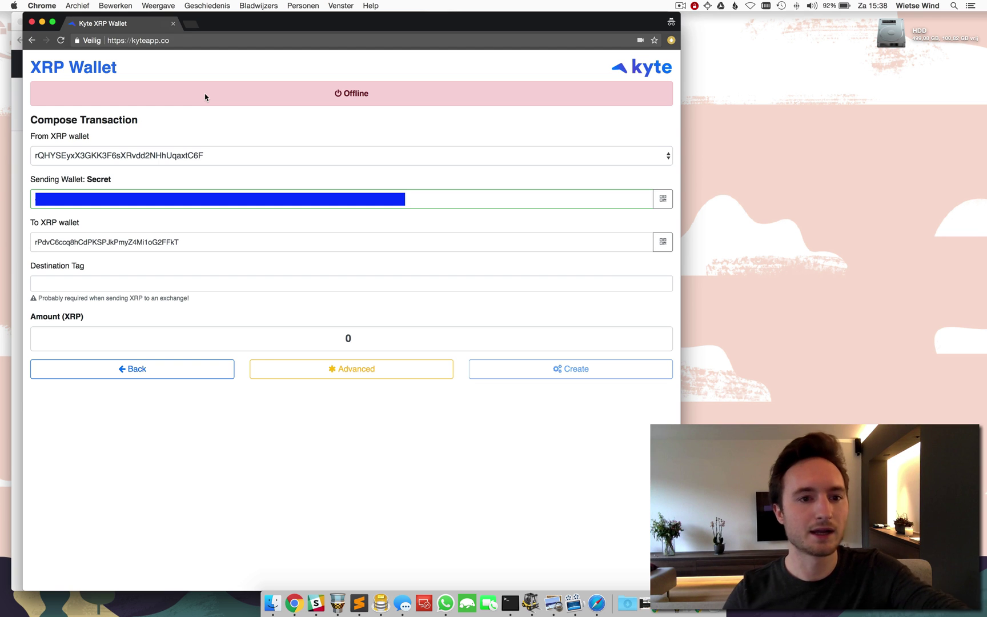
Step: Set the amount to 1 XRP and lower the transaction fee from 0,006144 to 0,001 XRP
{"action": "key", "text": "Tab"}
{"action": "key", "text": "Tab"}
{"action": "key", "text": "Tab"}
{"action": "key", "text": "Tab"}
{"action": "key", "text": "Tab"}
{"action": "key", "text": "Tab"}
{"action": "key", "text": "Tab"}
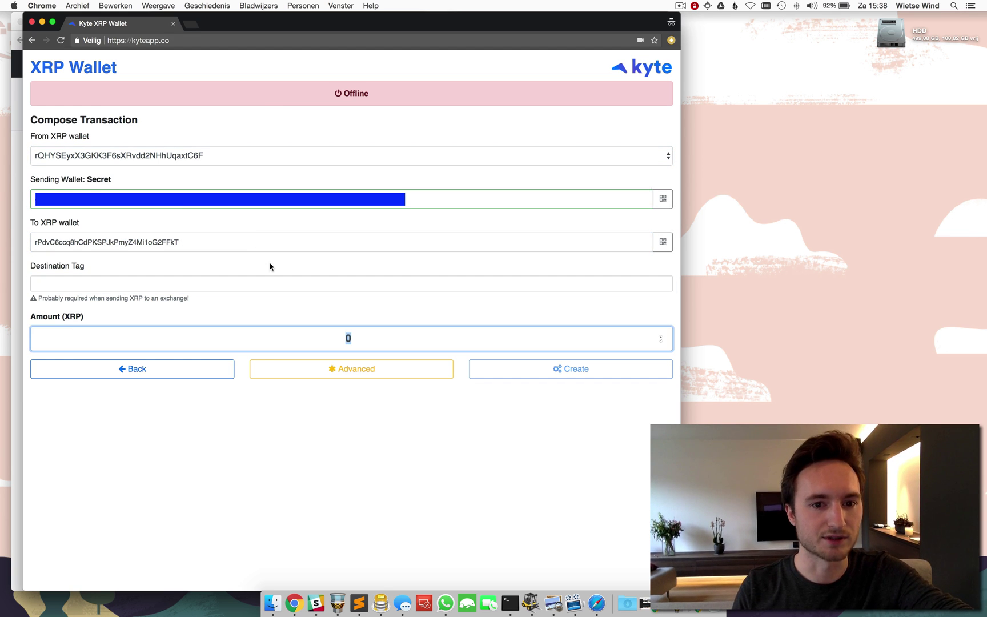
{"action": "type", "text": "1"}
{"action": "left_click", "coordinate": [330, 369]}
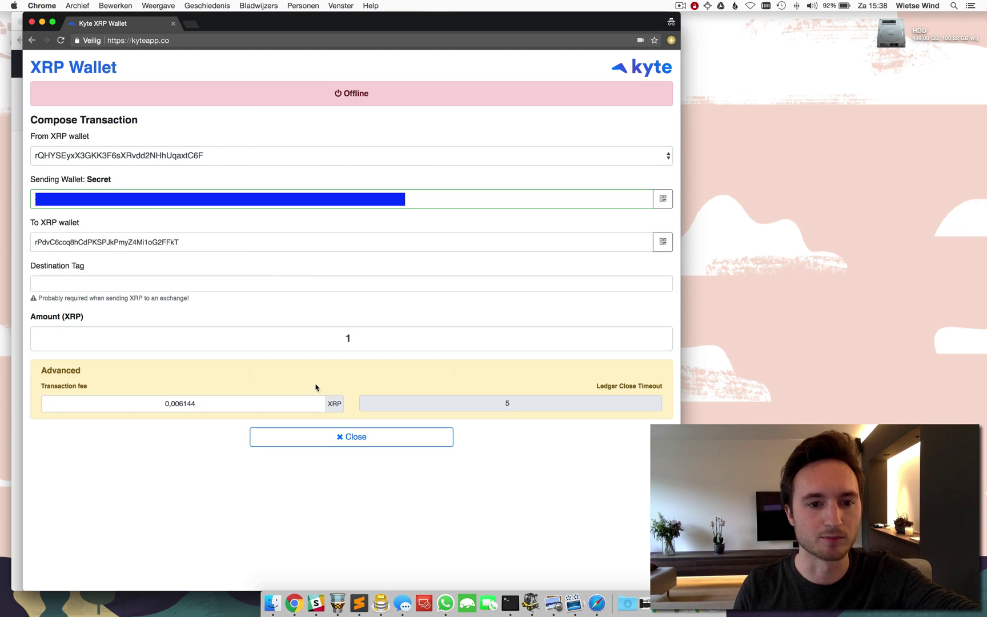
{"action": "left_click_drag", "start_coordinate": [178, 404], "coordinate": [301, 403]}
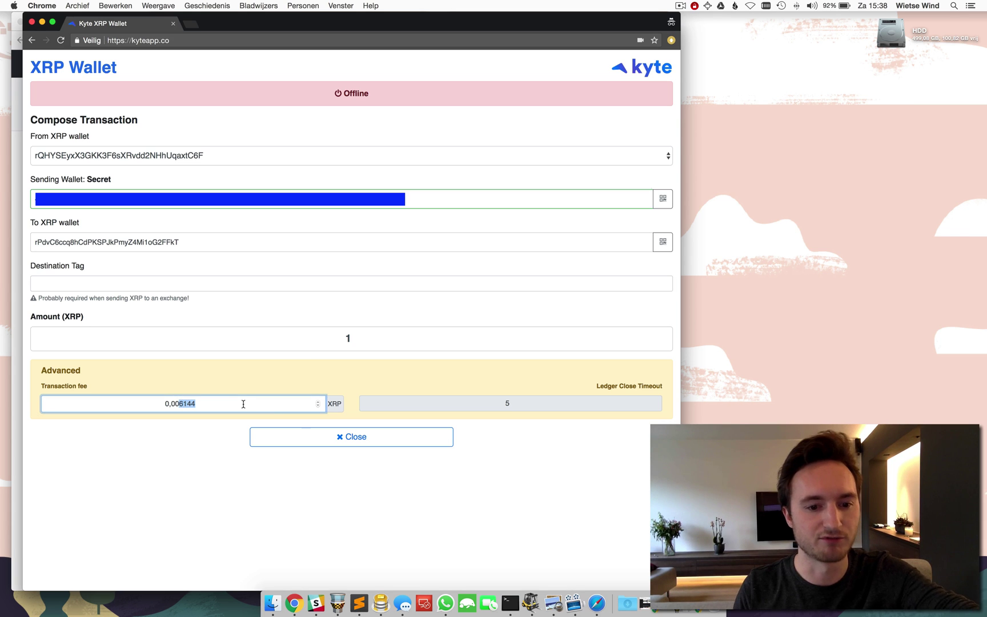
{"action": "type", "text": "1"}
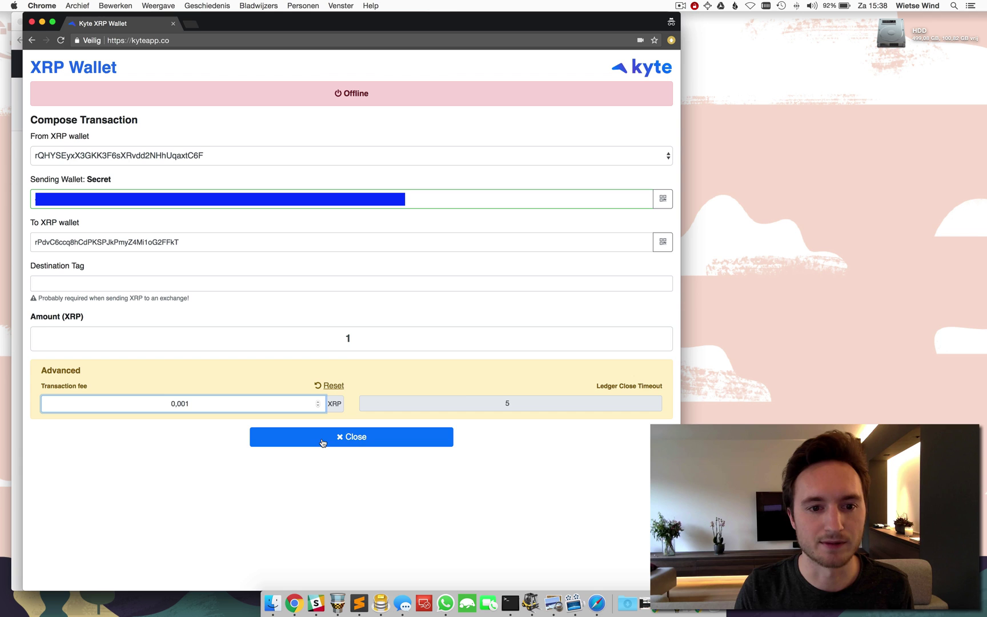
{"action": "left_click", "coordinate": [323, 443]}
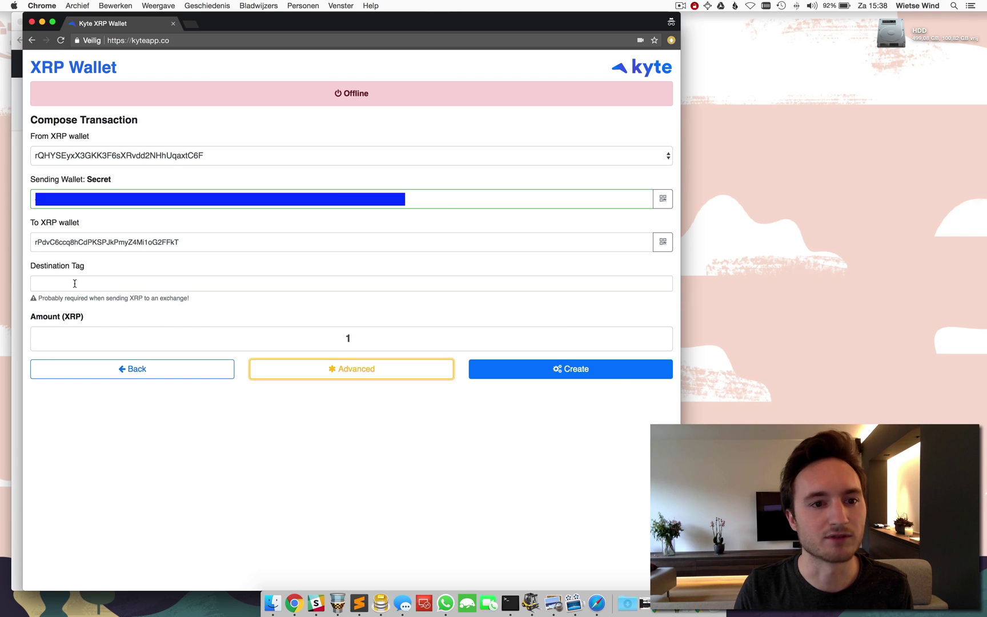
Step: Create the signed air-gapped transaction, copy it, and close the incognito window
{"action": "left_click", "coordinate": [572, 374]}
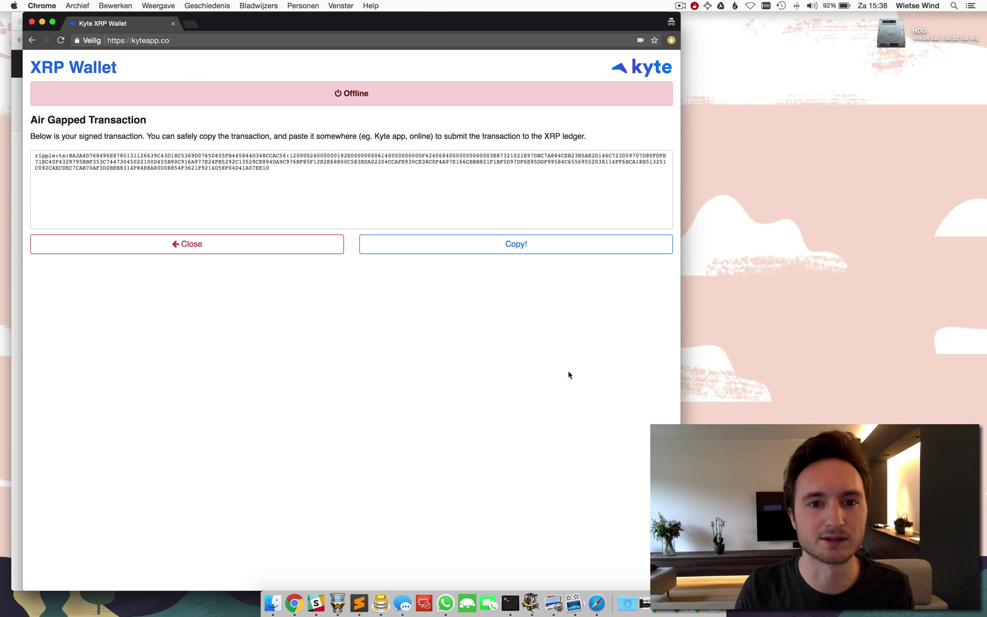
{"action": "left_click", "coordinate": [439, 252]}
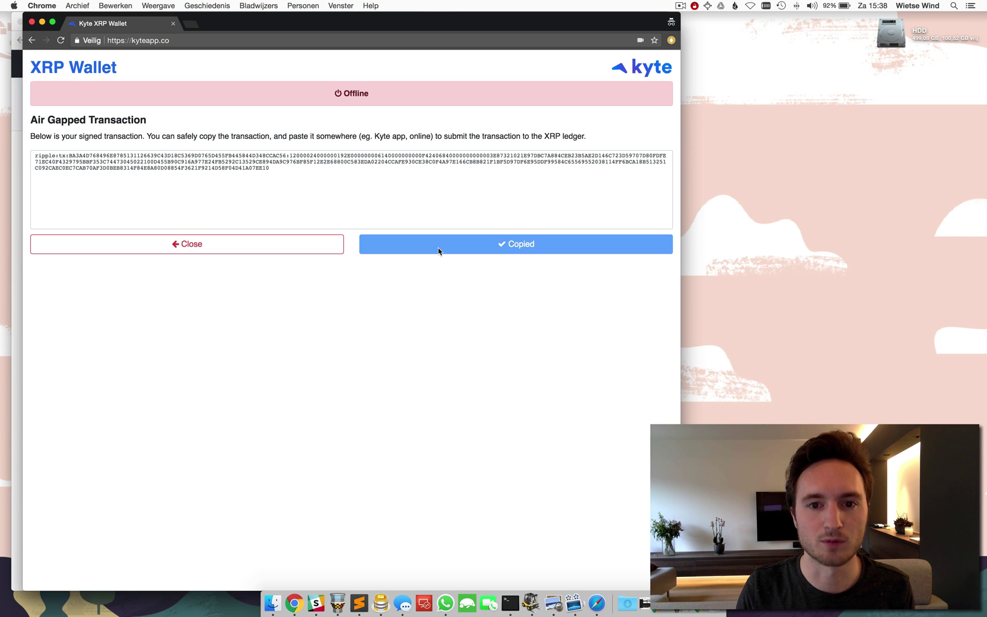
{"action": "left_click", "coordinate": [32, 23]}
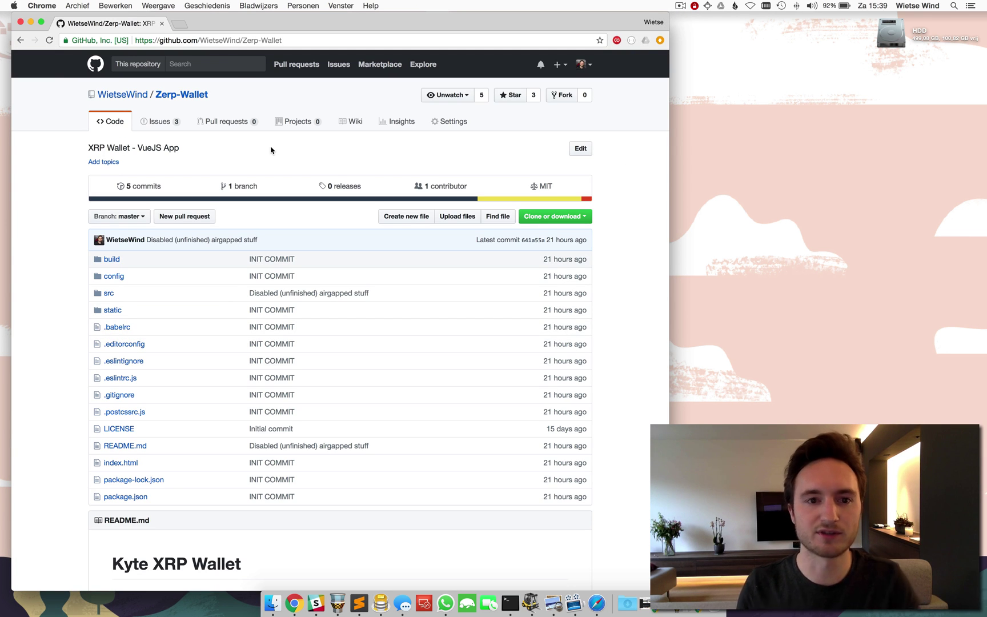
Step: Turn Wi-Fi back on and load kyteapp.co in a regular Chrome window
{"action": "key", "text": "super+l"}
{"action": "type", "text": "kyt"}
{"action": "key", "text": "Return"}
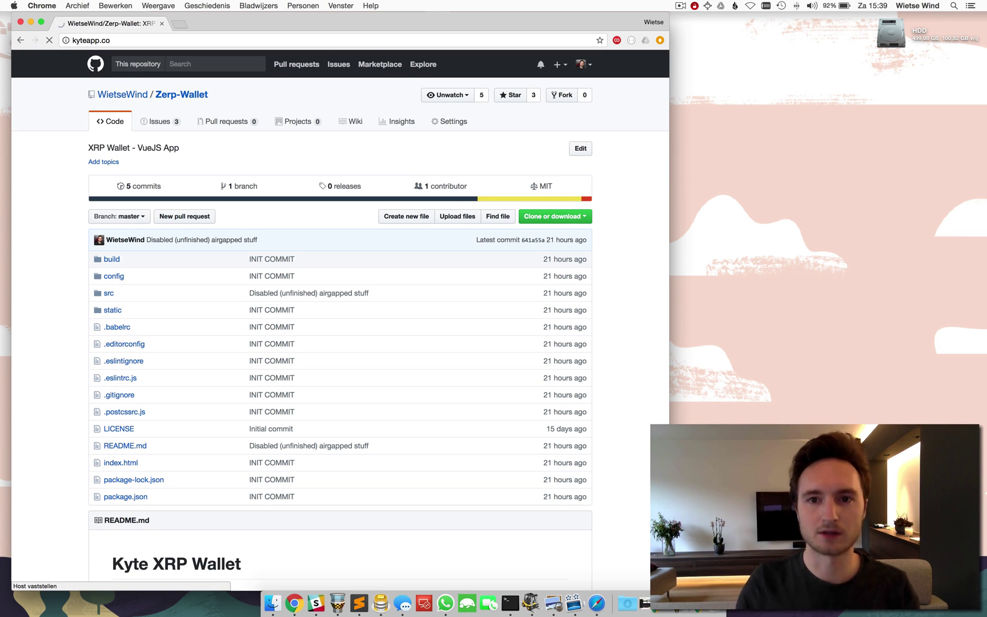
{"action": "left_click", "coordinate": [750, 6]}
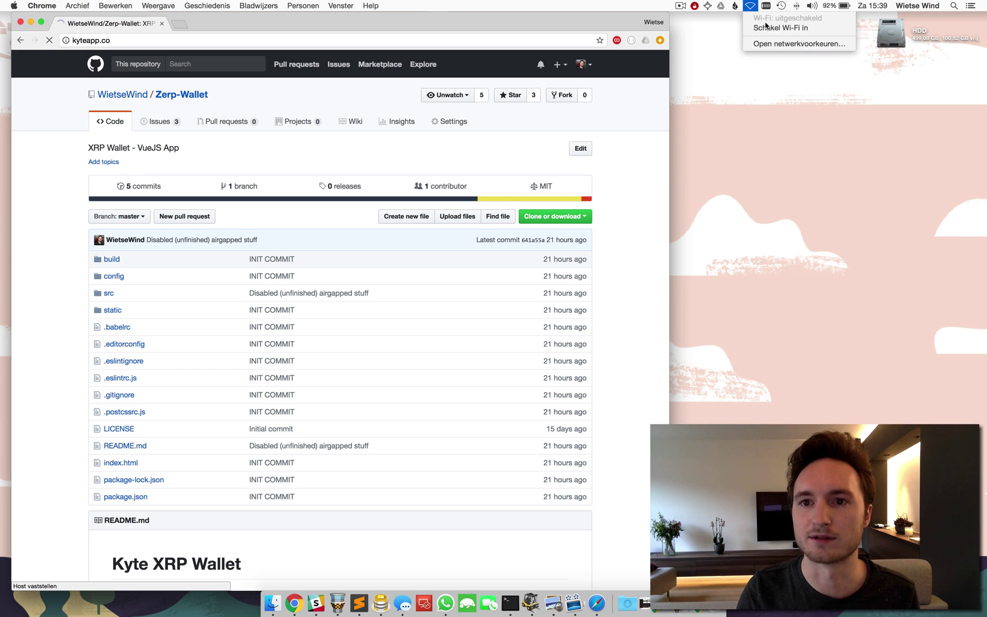
{"action": "left_click", "coordinate": [766, 27]}
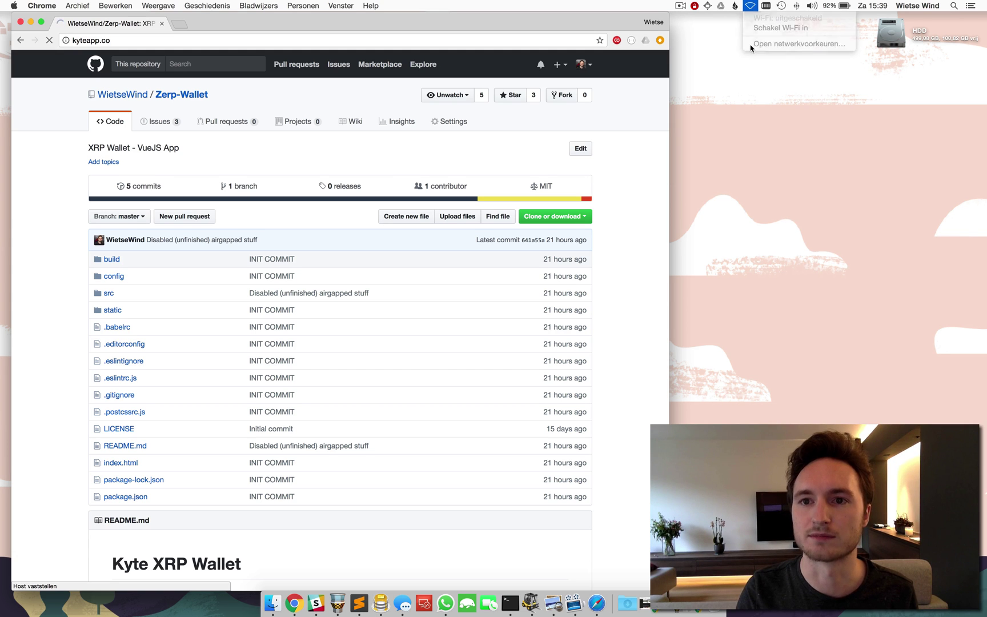
{"action": "left_click", "coordinate": [116, 41]}
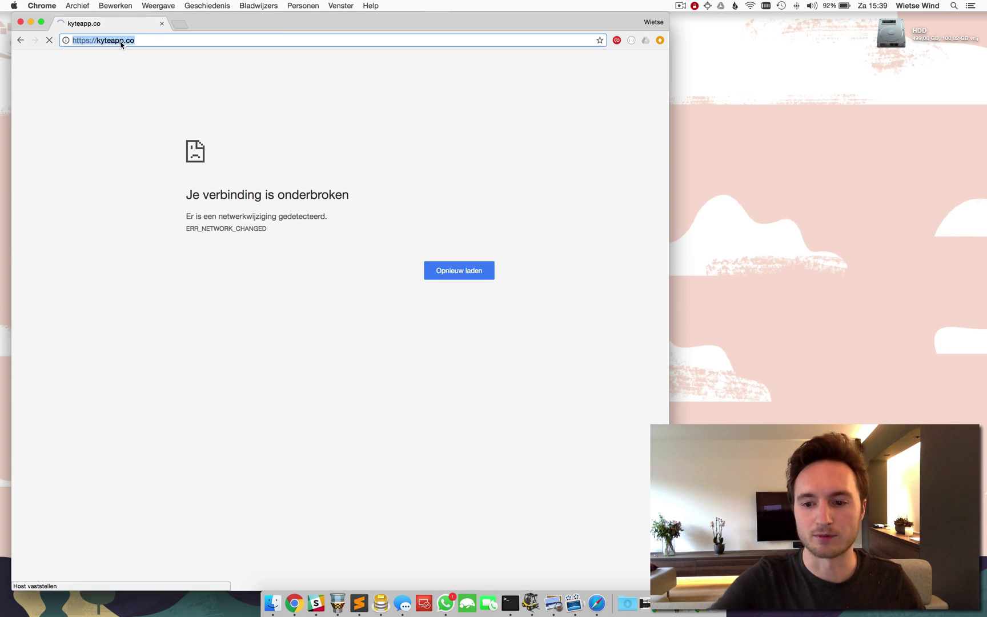
{"action": "key", "text": "Return"}
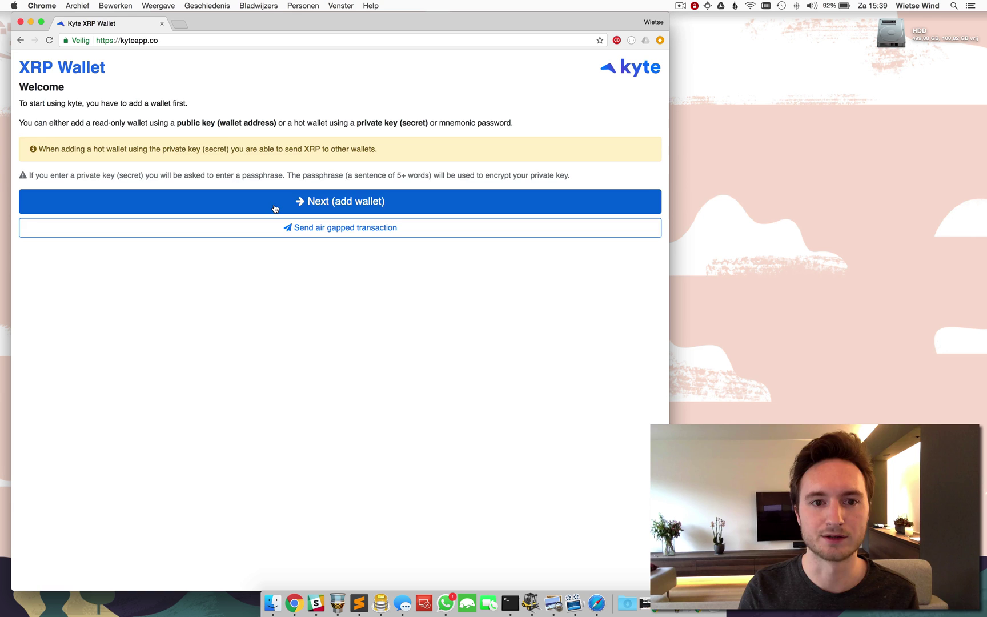
Step: Add the recipient's wallet by QR-scanned address and open it, showing 7.326,277707 XRP
{"action": "left_click", "coordinate": [274, 208]}
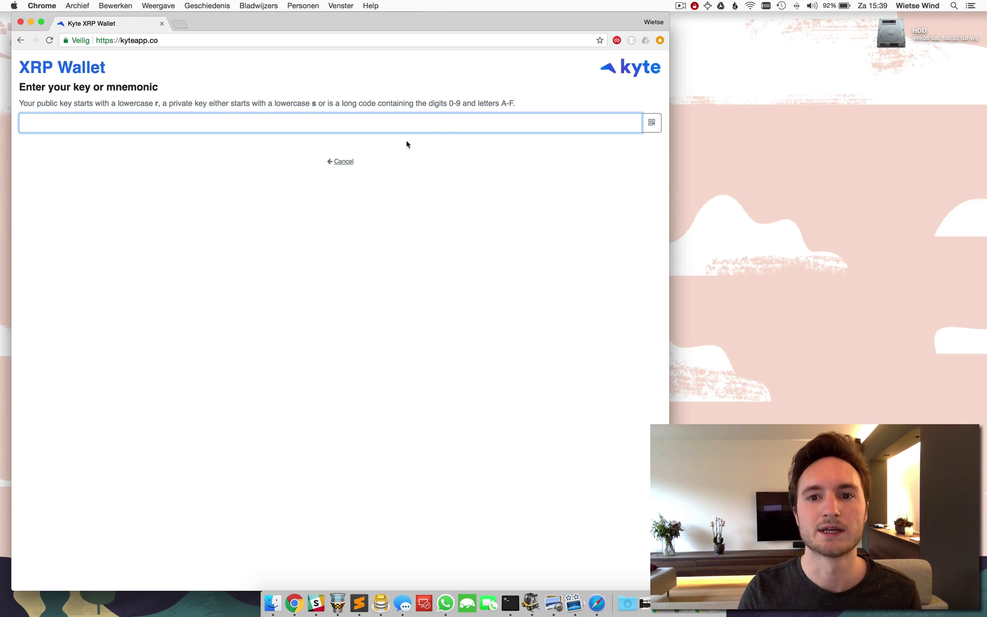
{"action": "left_click", "coordinate": [654, 125]}
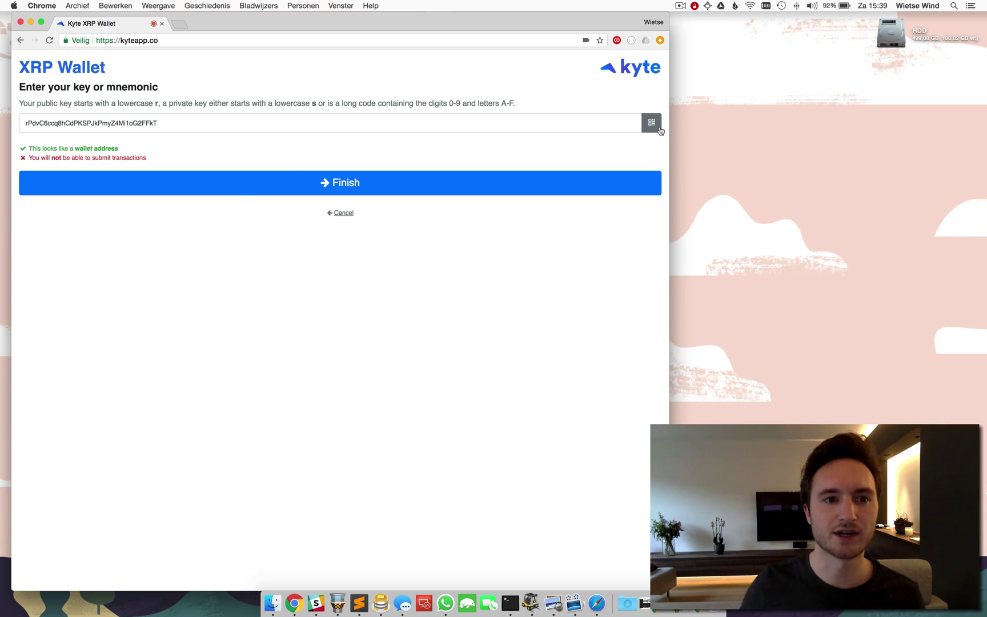
{"action": "left_click", "coordinate": [242, 194]}
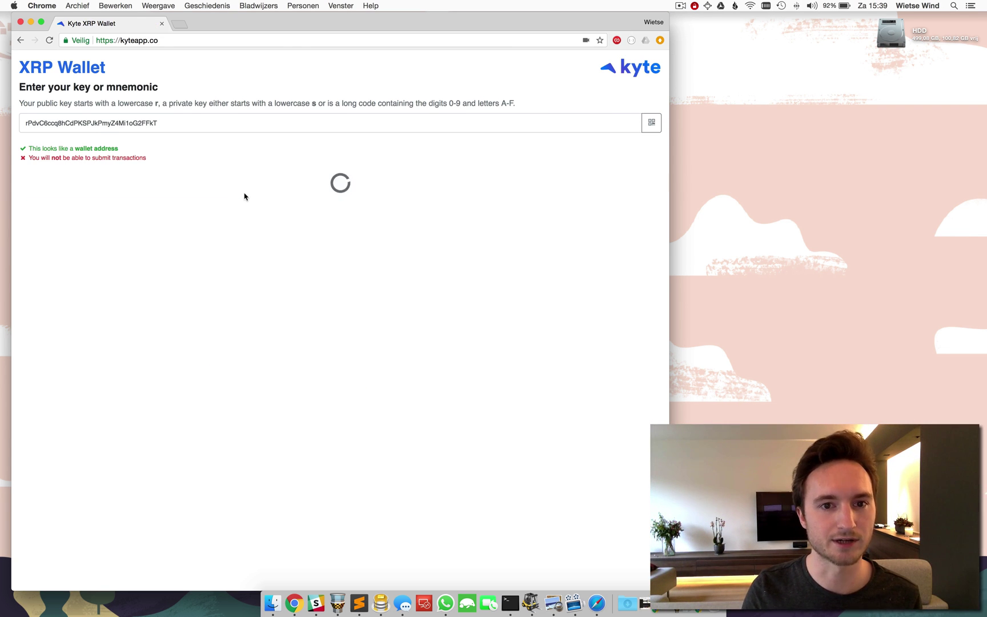
{"action": "left_click", "coordinate": [245, 125]}
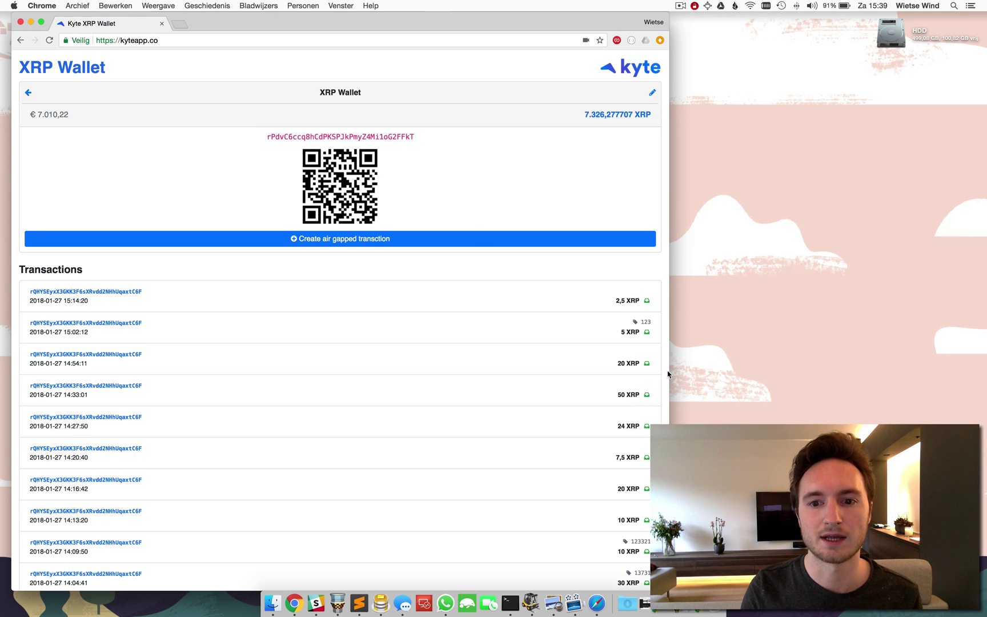
Step: Narrow Chrome, then open kyteapp.co in Safari snapped to the right half
{"action": "left_click_drag", "start_coordinate": [669, 369], "coordinate": [398, 365]}
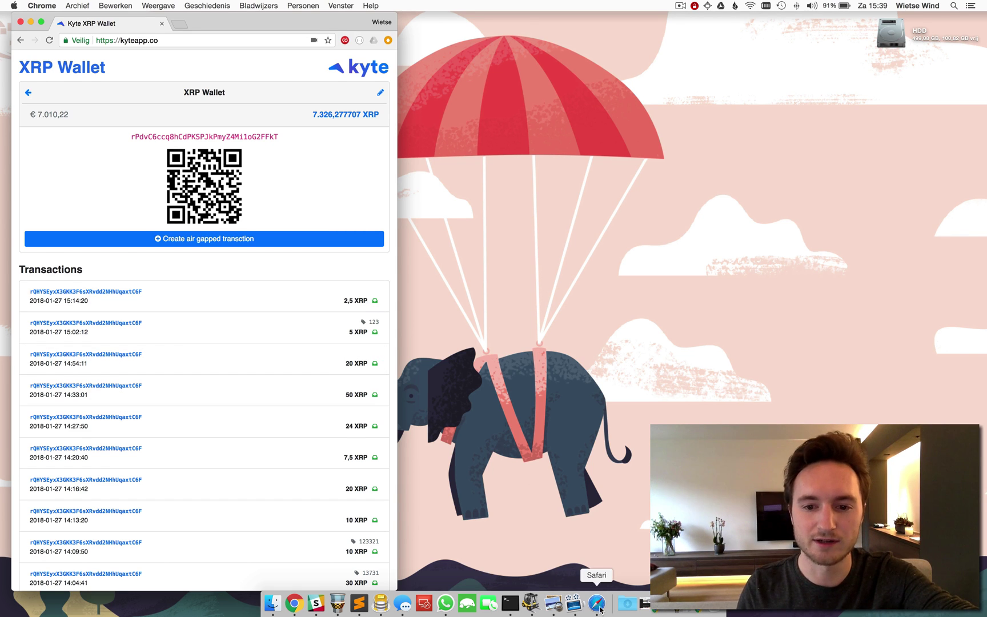
{"action": "left_click", "coordinate": [597, 603]}
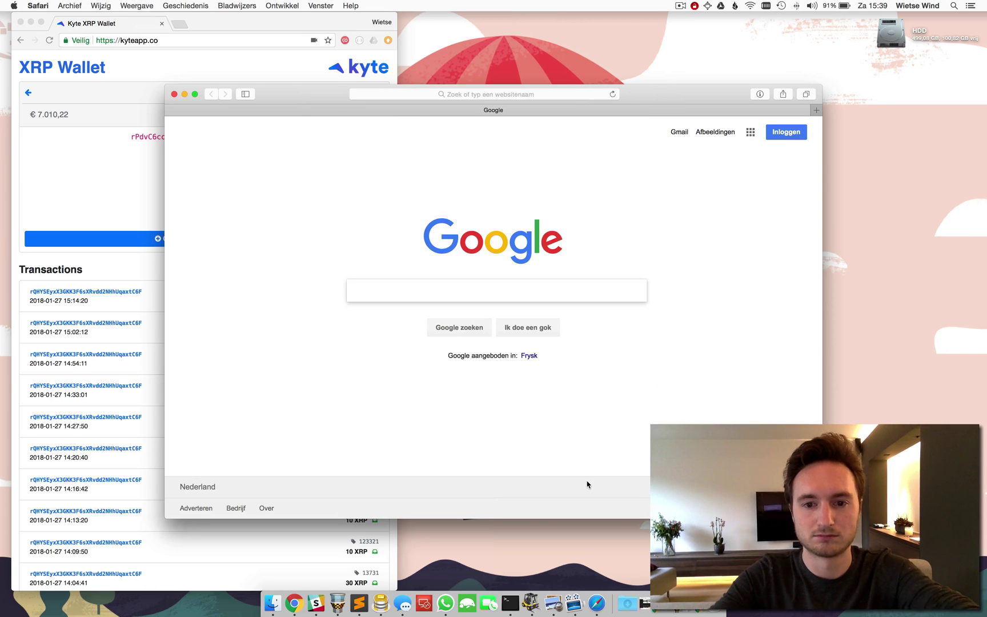
{"action": "key", "text": "super+l"}
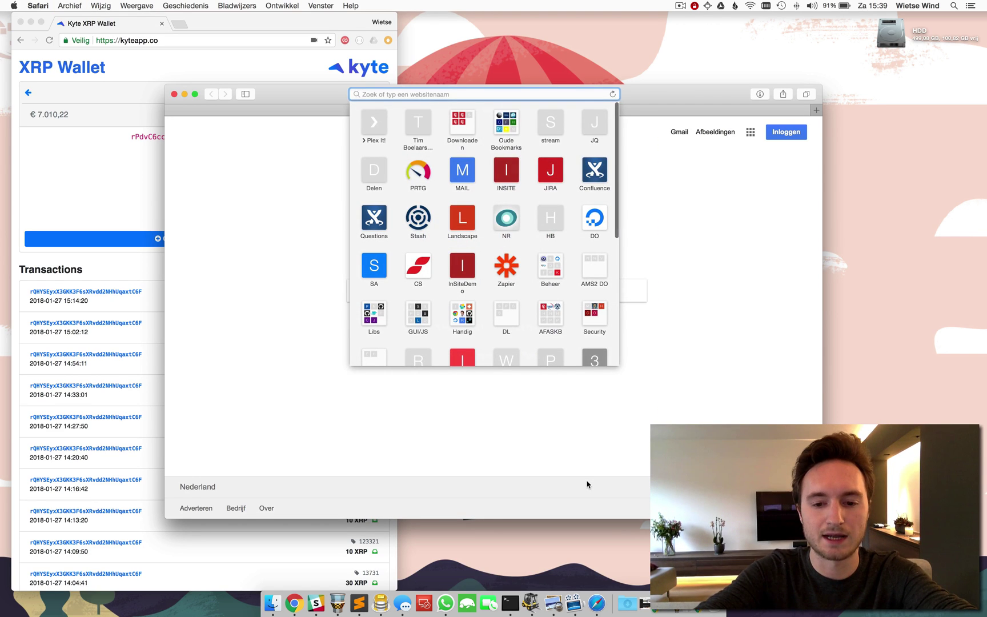
{"action": "type", "text": "kyteapp.co"}
{"action": "key", "text": "Return"}
{"action": "key", "text": "super+alt+Right"}
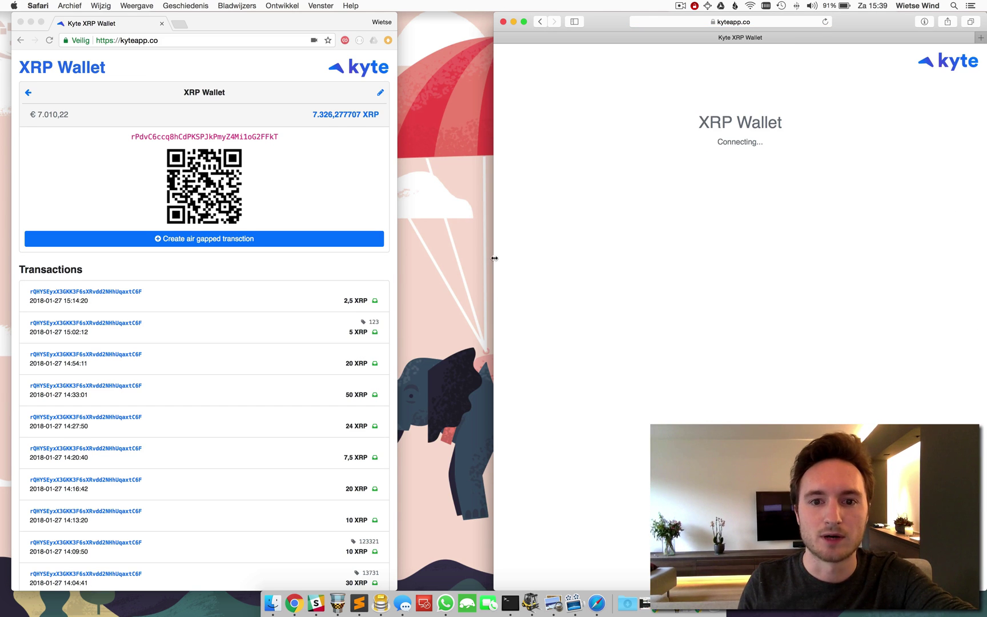
Step: Paste the signed ripple:tx string into Send air gapped transaction, submit it, and confirm
{"action": "left_click_drag", "start_coordinate": [494, 258], "coordinate": [436, 258]}
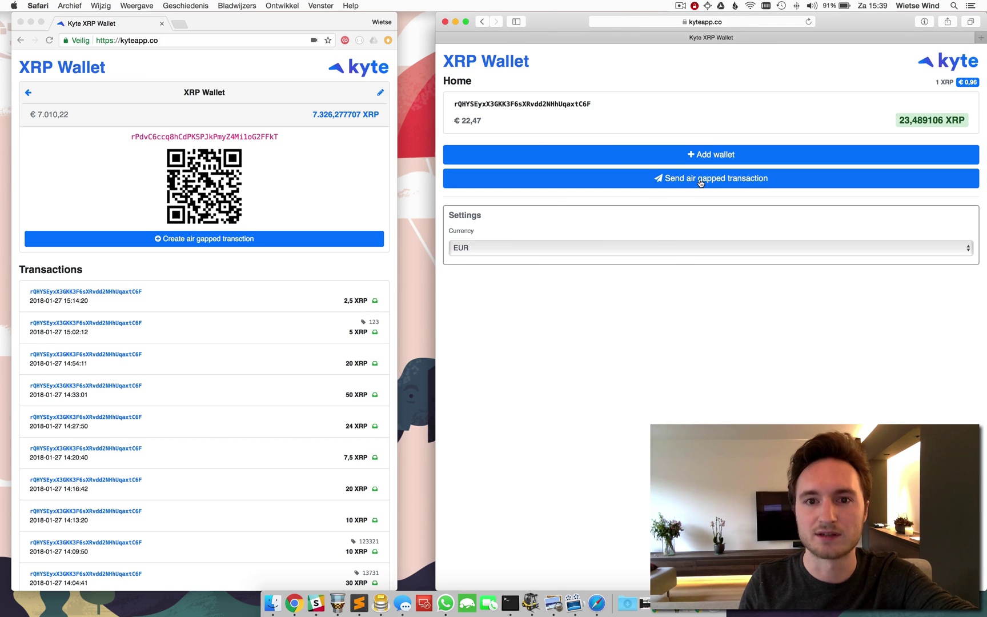
{"action": "left_click", "coordinate": [707, 182]}
{"action": "left_click", "coordinate": [657, 160]}
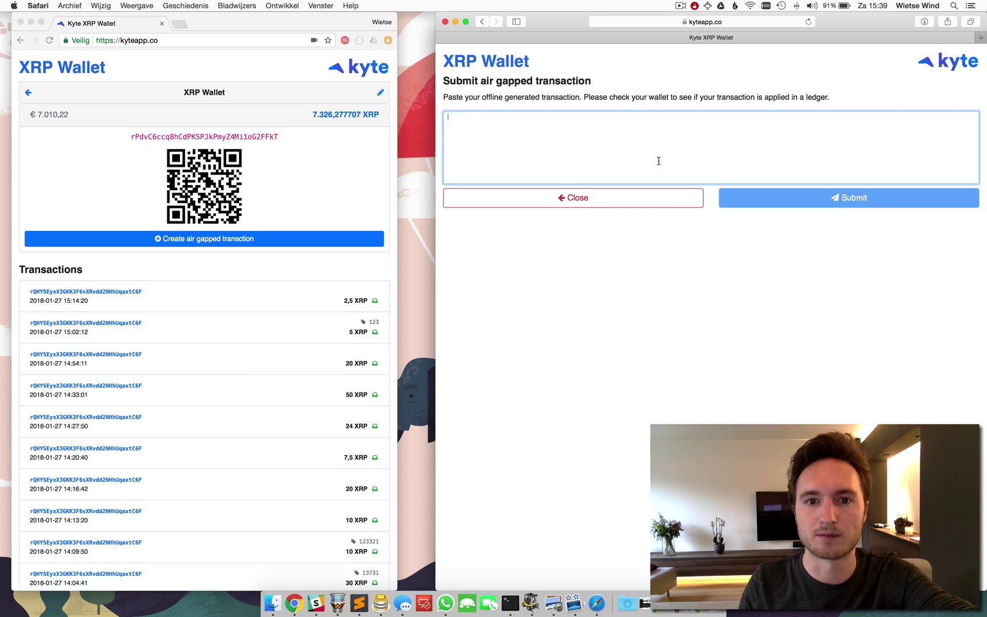
{"action": "key", "text": "super+v"}
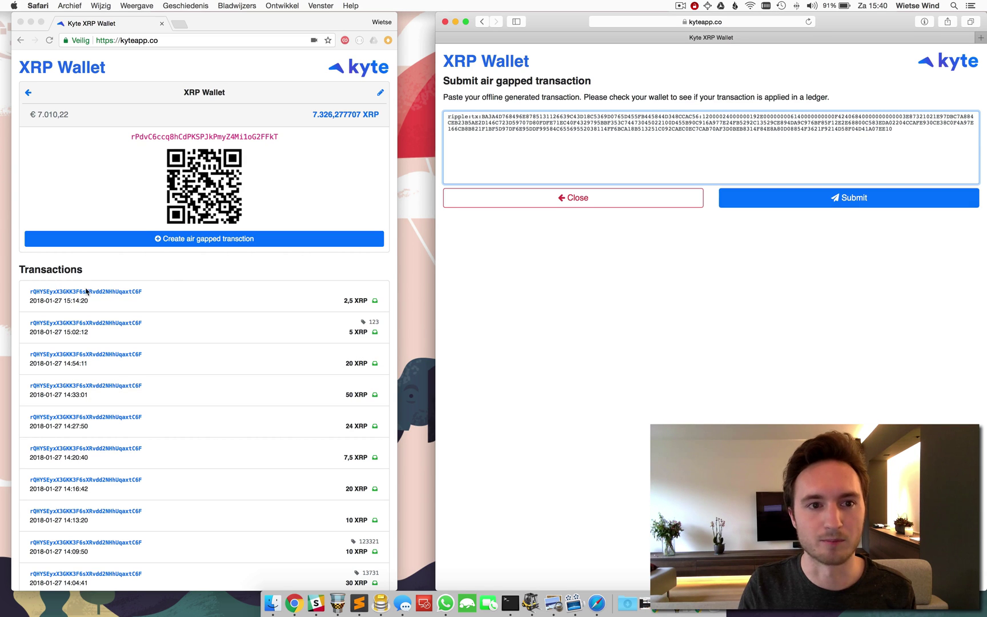
{"action": "left_click", "coordinate": [818, 207]}
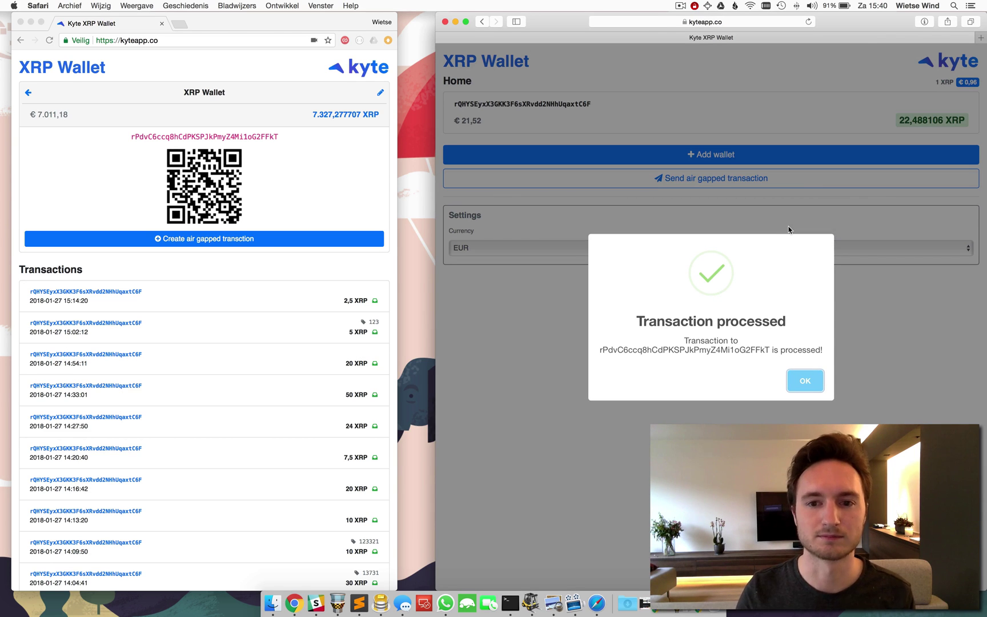
{"action": "left_click", "coordinate": [806, 381]}
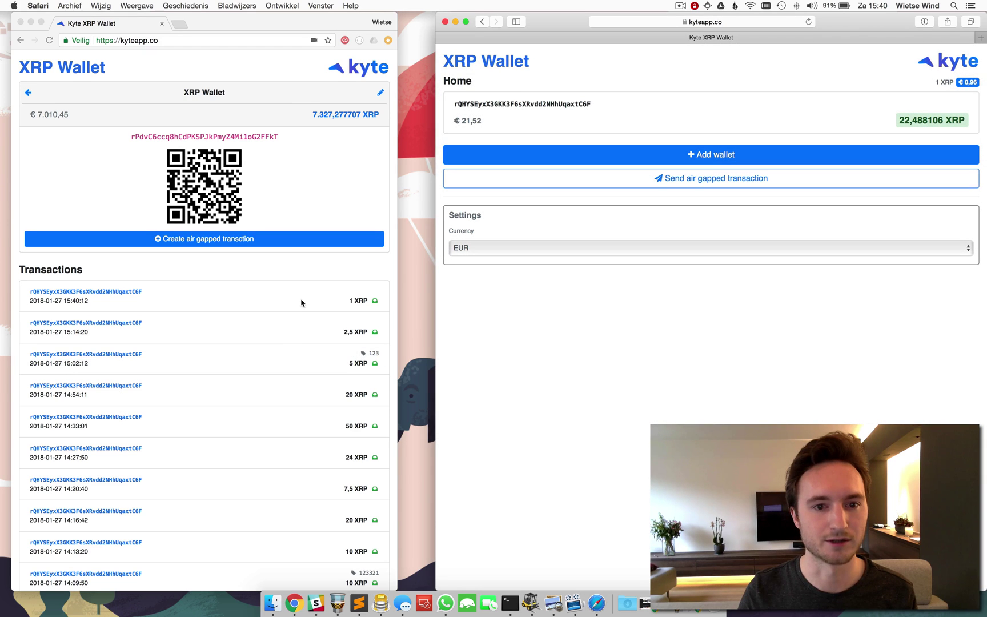